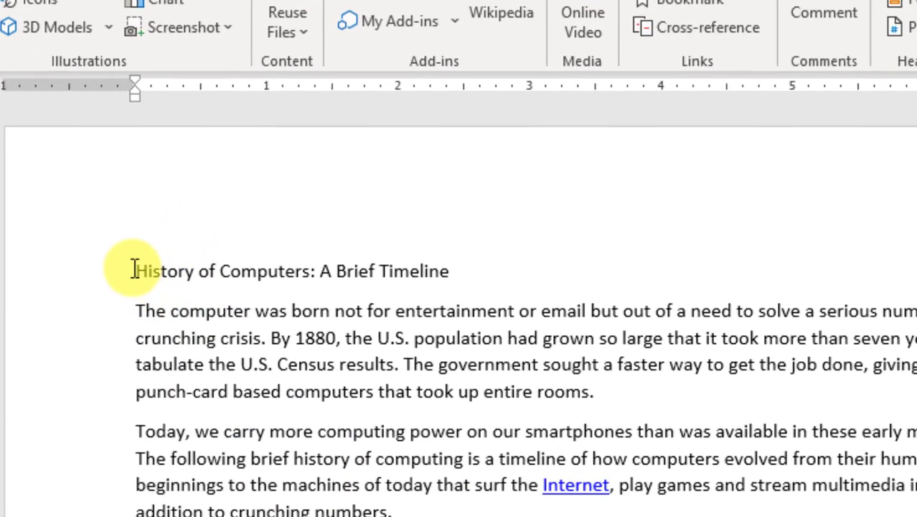
Practise selecting the title line "History of Computers: A Brief Timeline" and its single word "Timeline", clearing each selection.
{"action": "left_click_drag", "start_coordinate": [135, 270], "coordinate": [455, 265]}
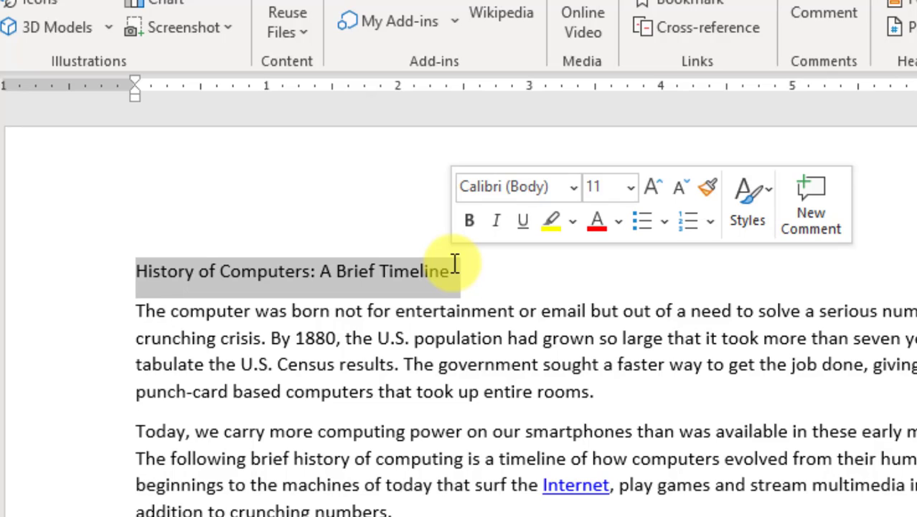
{"action": "left_click", "coordinate": [463, 307]}
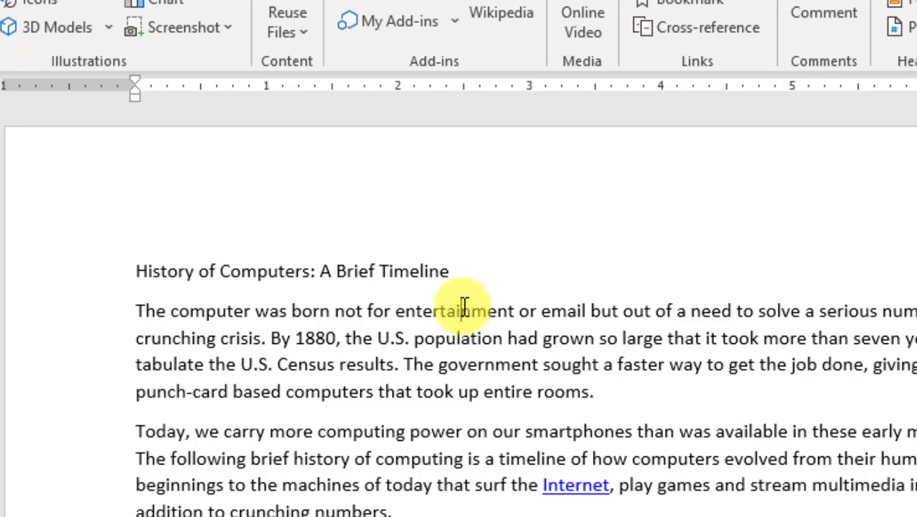
{"action": "double_click", "coordinate": [421, 271]}
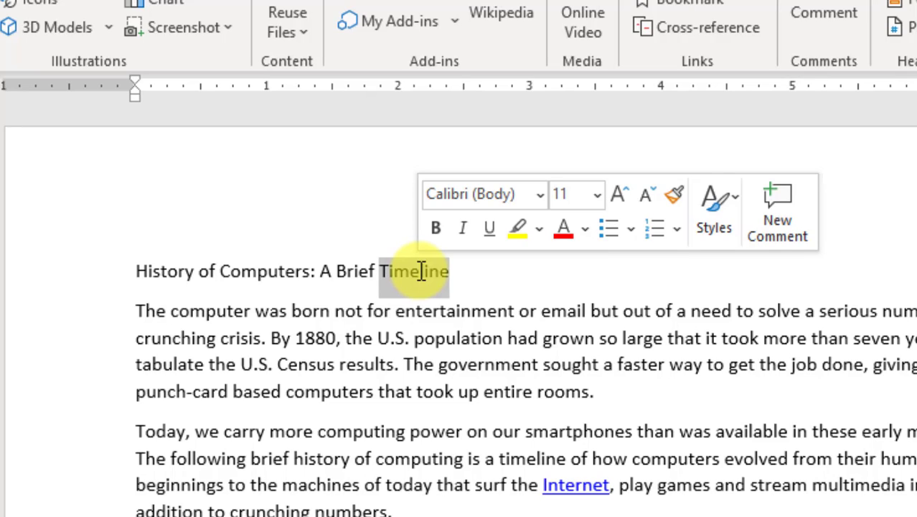
{"action": "left_click", "coordinate": [425, 338]}
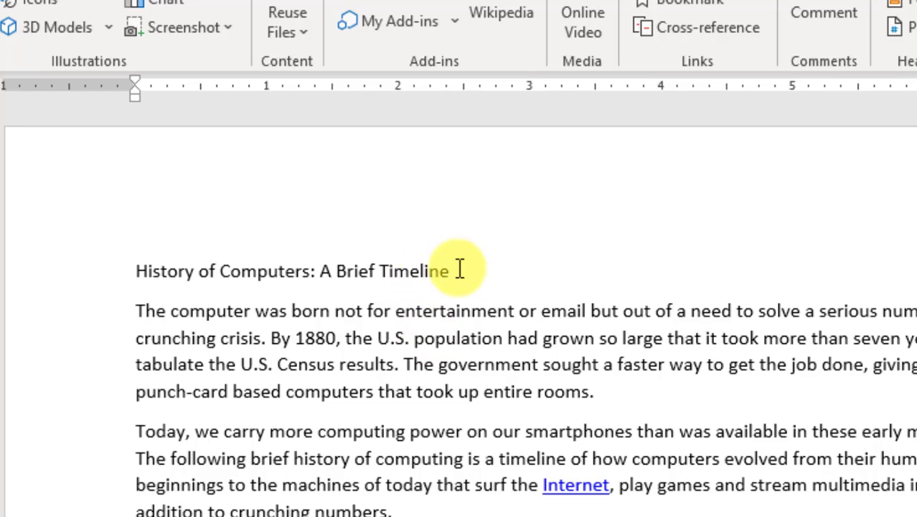
{"action": "left_click", "coordinate": [486, 274]}
{"action": "left_click", "coordinate": [29, 260]}
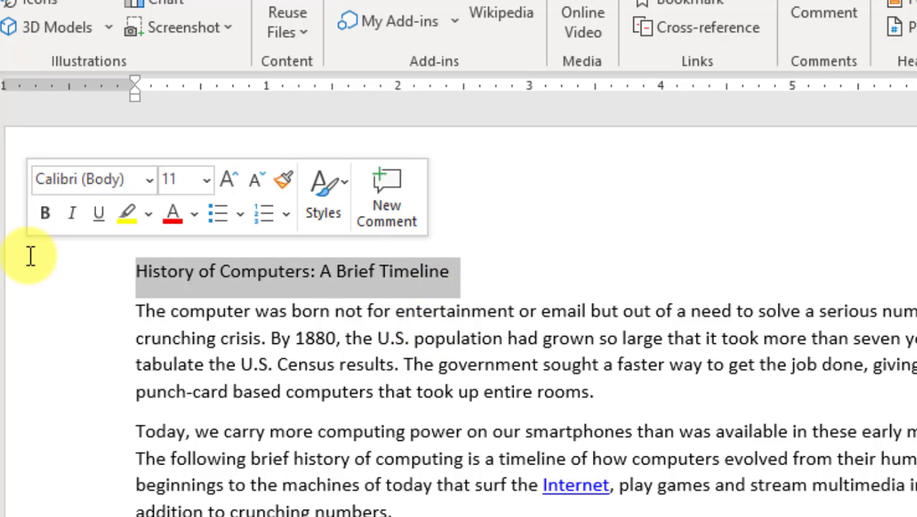
{"action": "left_click", "coordinate": [403, 378]}
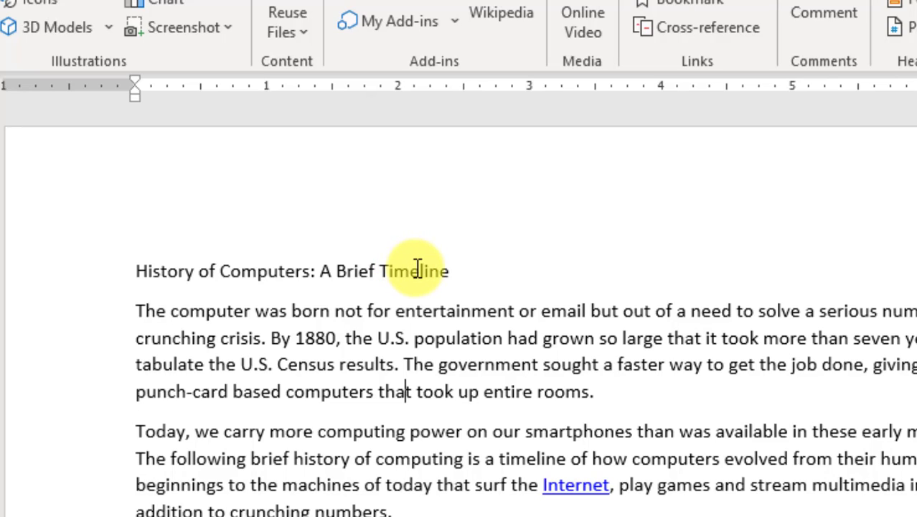
{"action": "triple_click", "coordinate": [418, 270]}
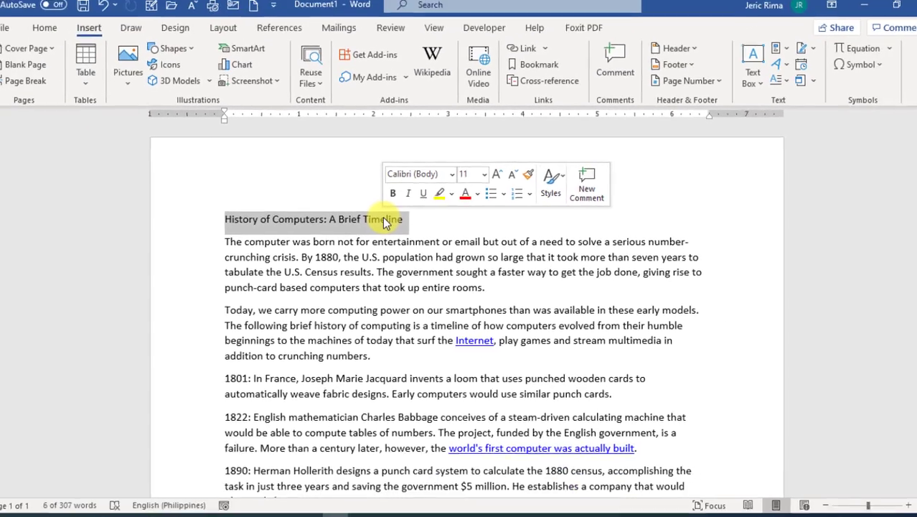
{"action": "left_click", "coordinate": [415, 275]}
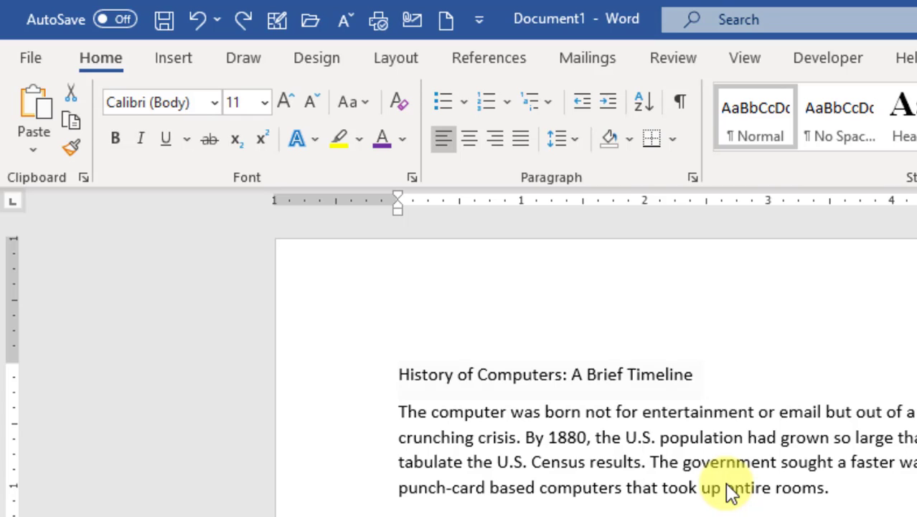
Format the title "History of Computers: A Brief Timeline" in the Andora Demo font at size 28.
{"action": "left_click_drag", "start_coordinate": [744, 375], "coordinate": [393, 384]}
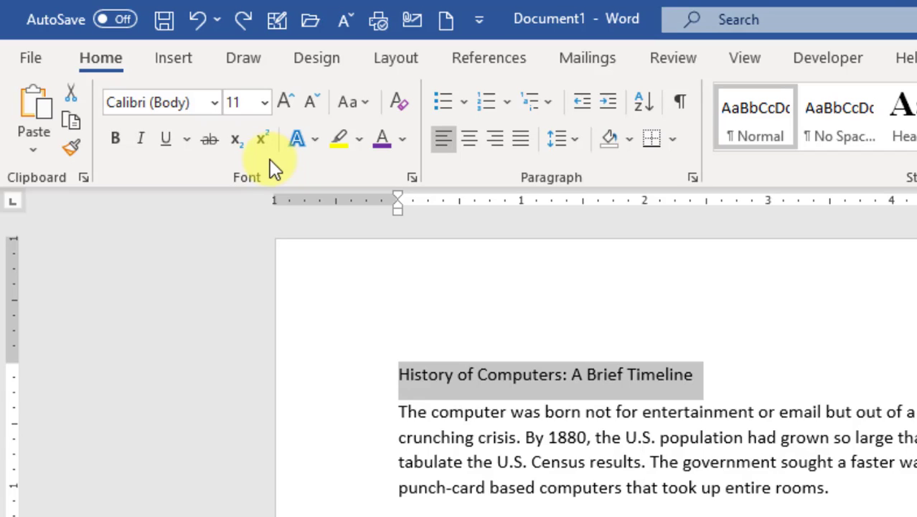
{"action": "left_click", "coordinate": [217, 102]}
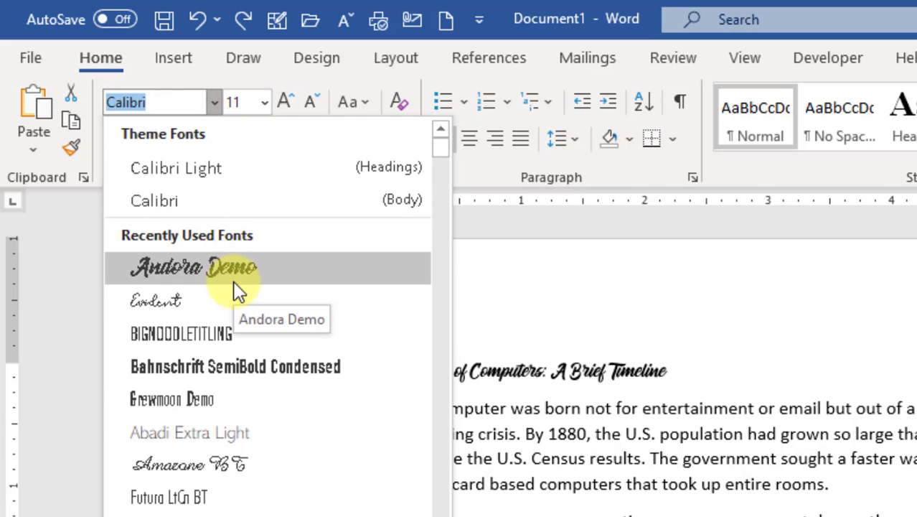
{"action": "left_click", "coordinate": [239, 261]}
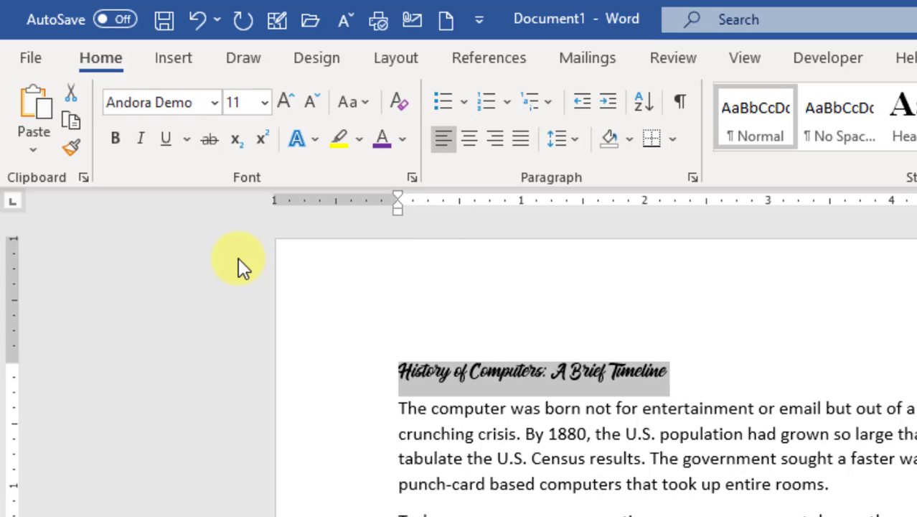
{"action": "left_click", "coordinate": [264, 101]}
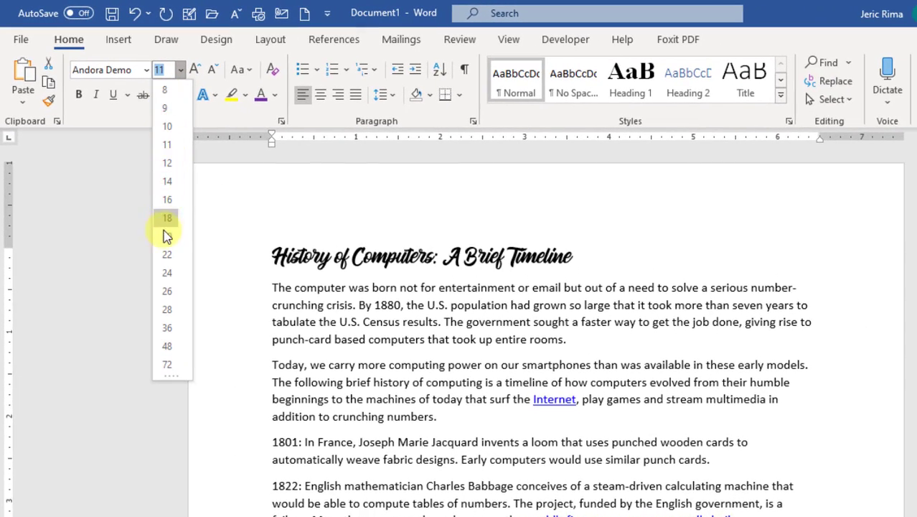
{"action": "left_click", "coordinate": [165, 310]}
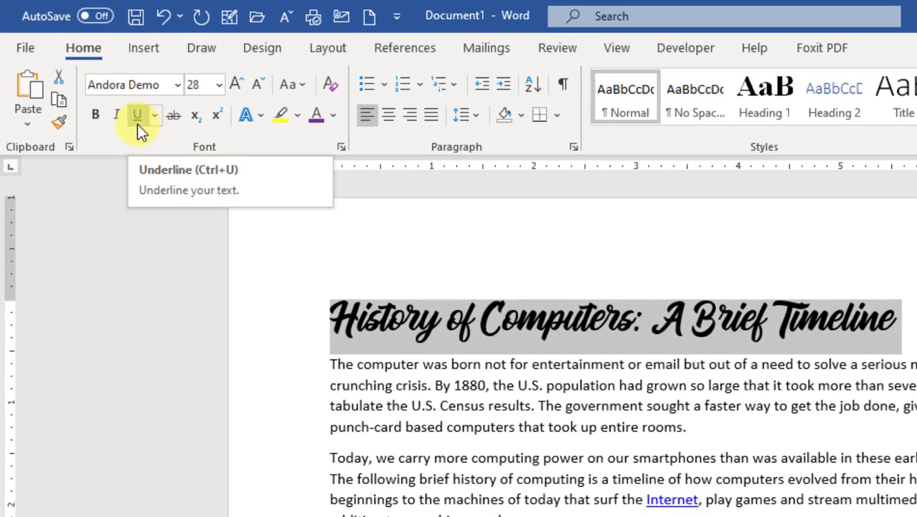
Underline the title and set its font color to the standard Purple.
{"action": "left_click", "coordinate": [137, 117]}
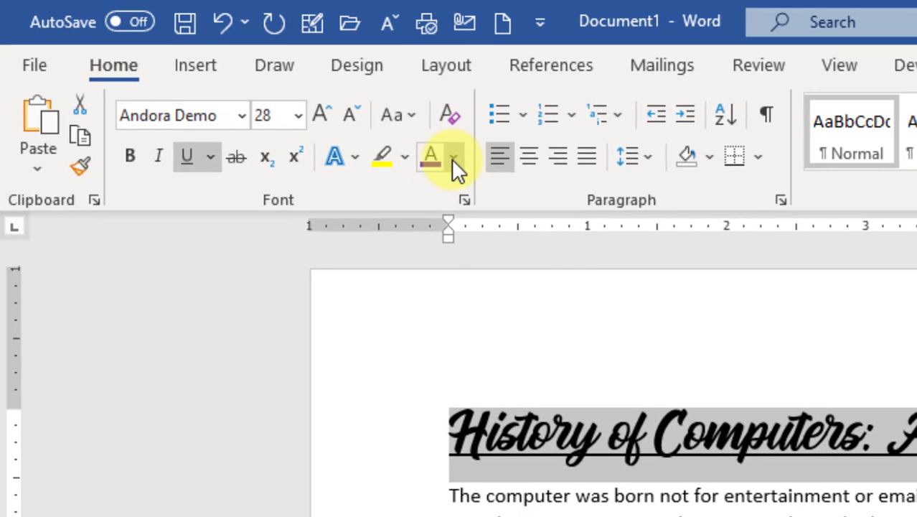
{"action": "left_click", "coordinate": [692, 239]}
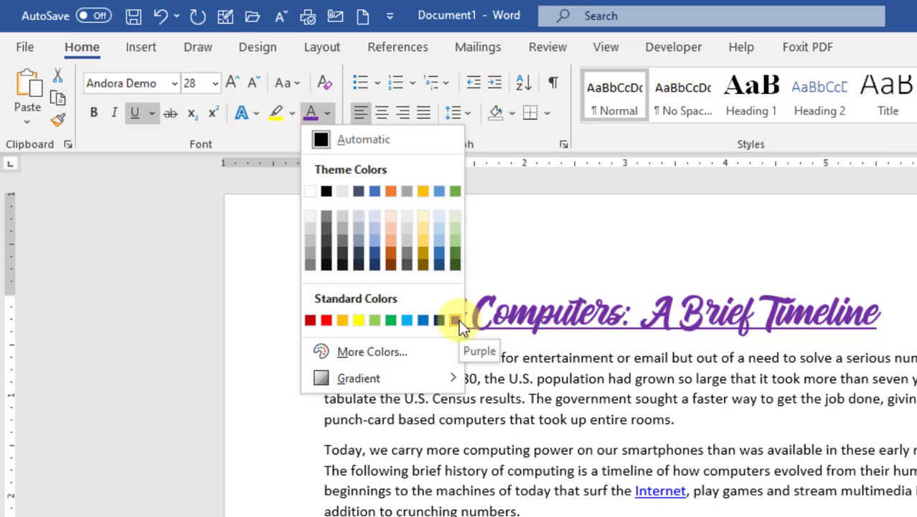
{"action": "left_click", "coordinate": [488, 342]}
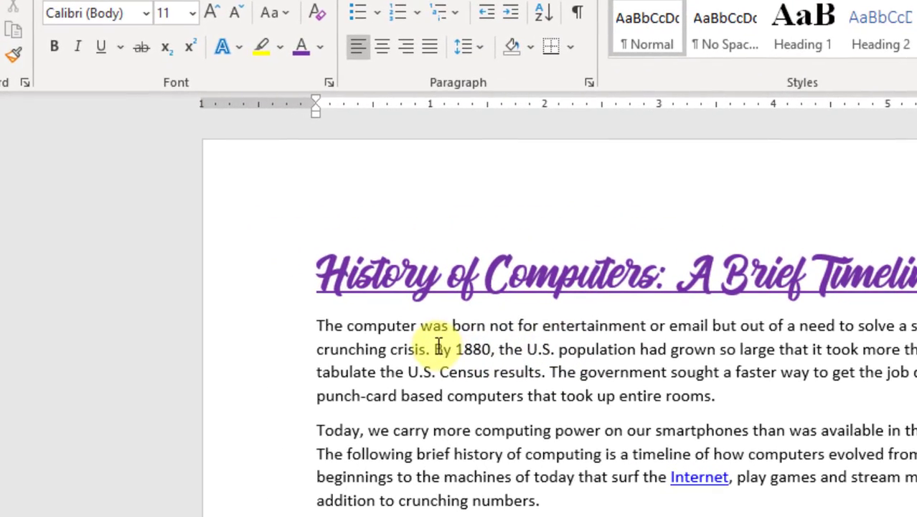
Highlight the words "By 1880" in the first body paragraph in yellow.
{"action": "left_click_drag", "start_coordinate": [304, 268], "coordinate": [337, 268]}
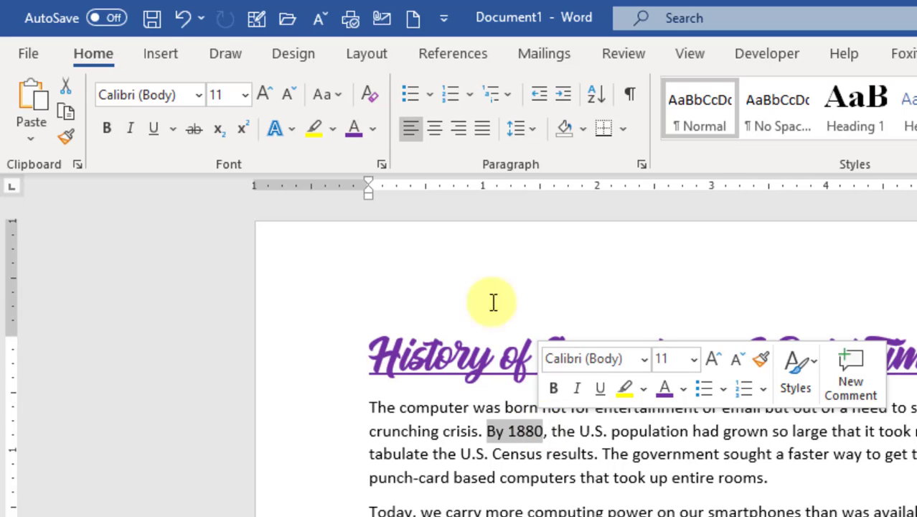
{"action": "left_click", "coordinate": [332, 132]}
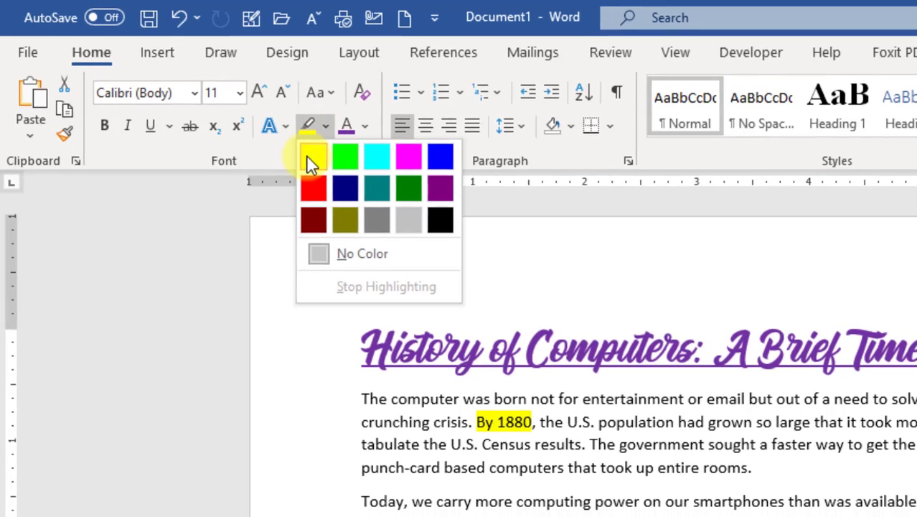
{"action": "left_click", "coordinate": [313, 158]}
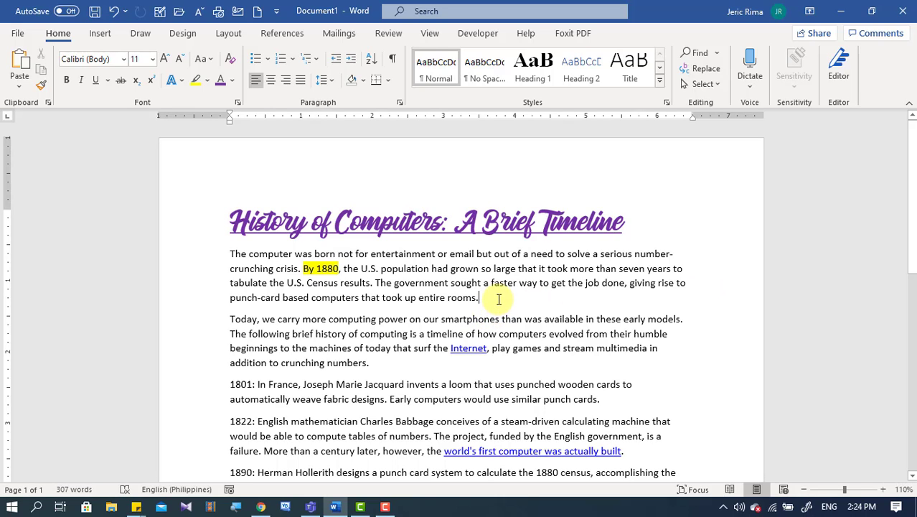
Convert the whole first body paragraph to UPPERCASE, and change it to lowercase.
{"action": "left_click_drag", "start_coordinate": [497, 294], "coordinate": [207, 250]}
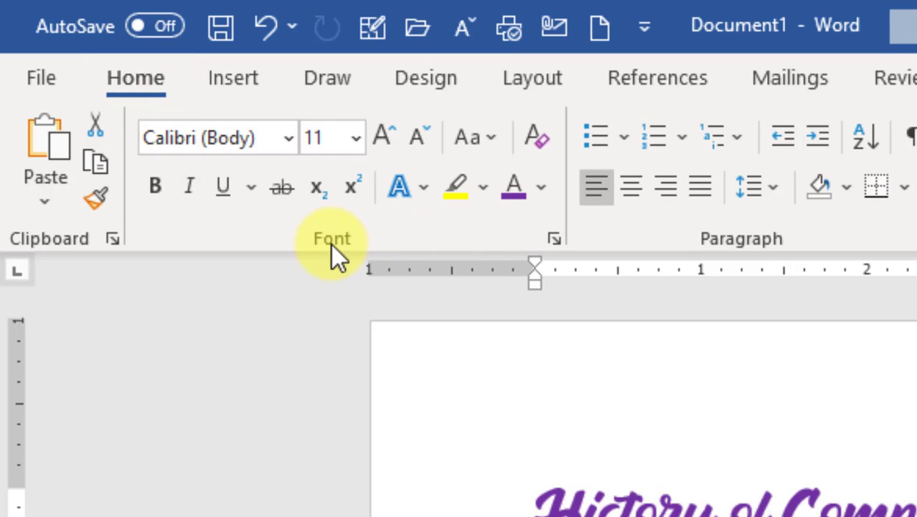
{"action": "left_click", "coordinate": [498, 135]}
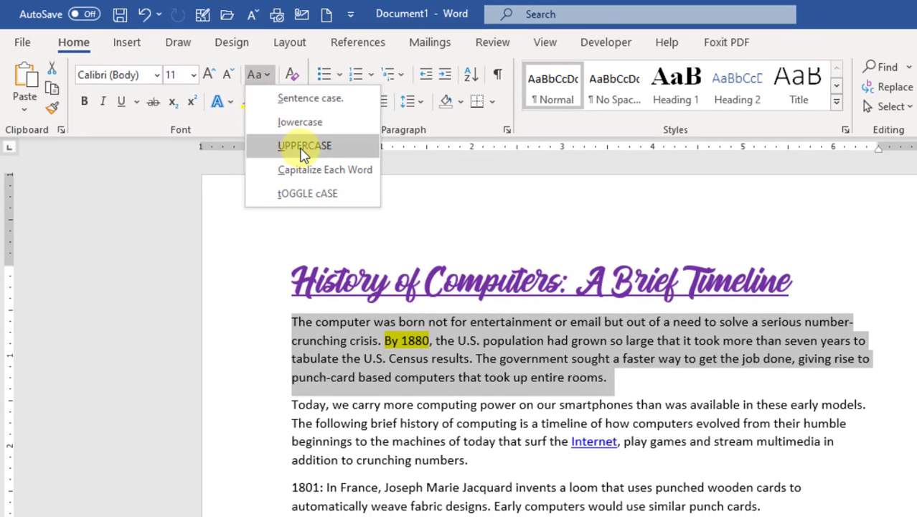
{"action": "left_click", "coordinate": [304, 146]}
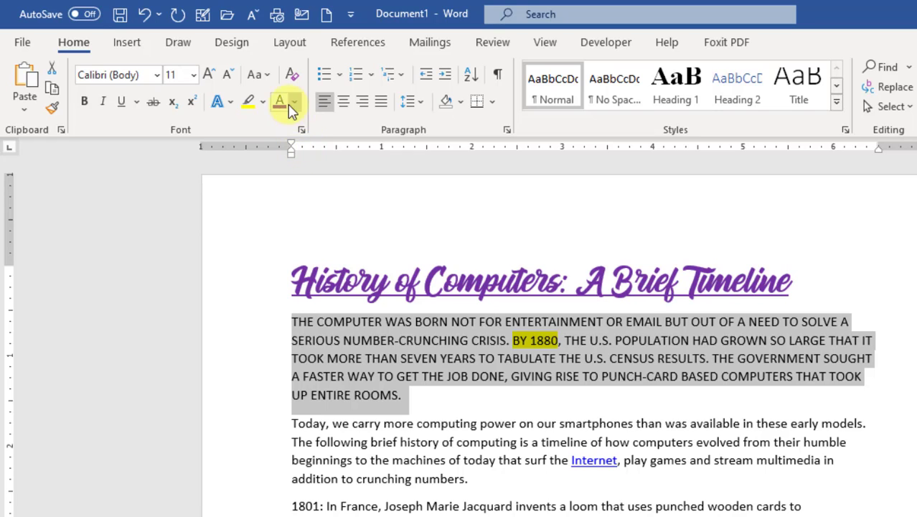
{"action": "left_click", "coordinate": [269, 75]}
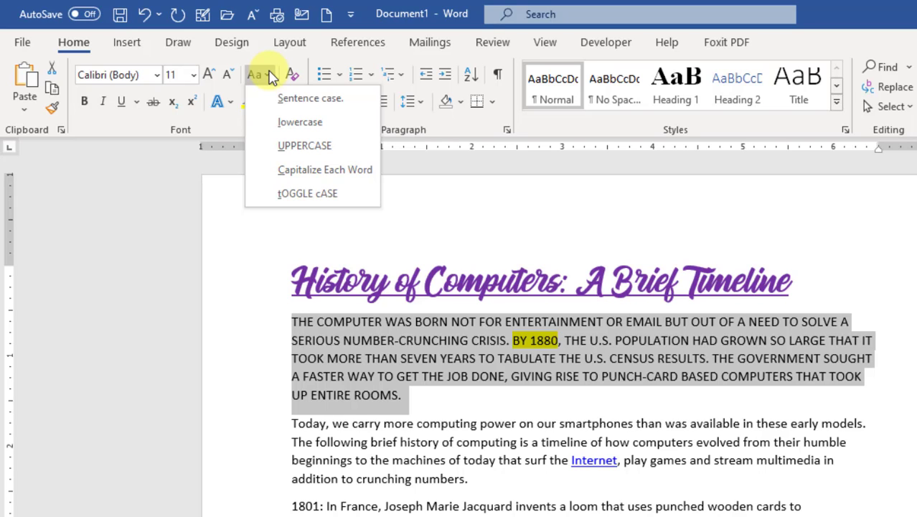
{"action": "left_click", "coordinate": [296, 122]}
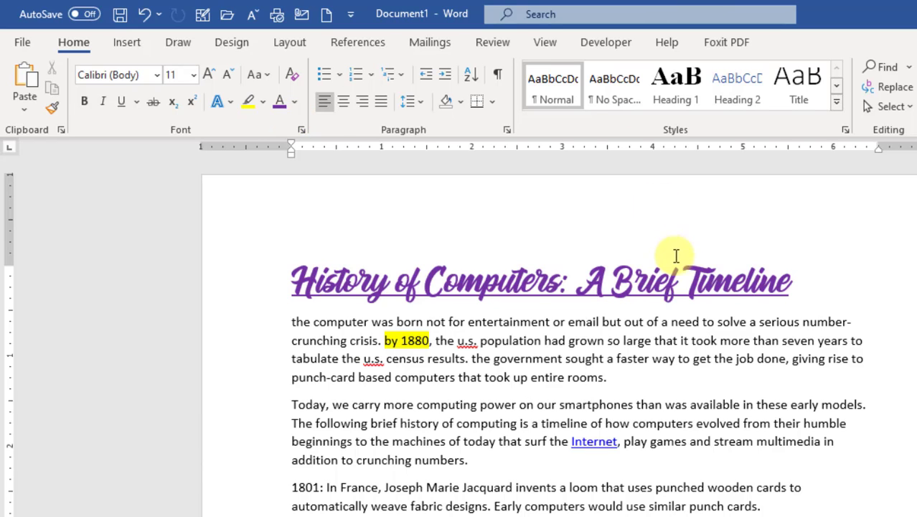
Apply the text effect with white fill, blue outline and blue glow to the whole title.
{"action": "left_click", "coordinate": [732, 283]}
{"action": "left_click_drag", "start_coordinate": [796, 272], "coordinate": [505, 287]}
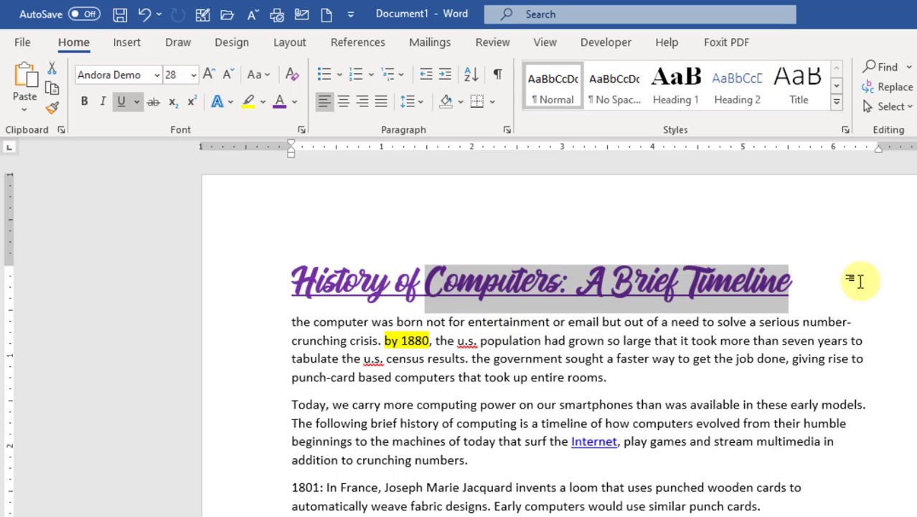
{"action": "left_click_drag", "start_coordinate": [833, 285], "coordinate": [244, 291]}
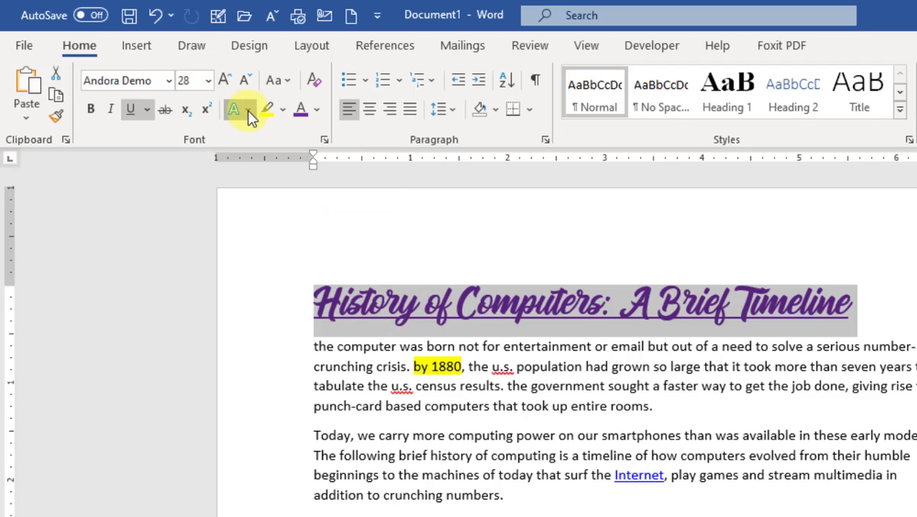
{"action": "left_click", "coordinate": [248, 109]}
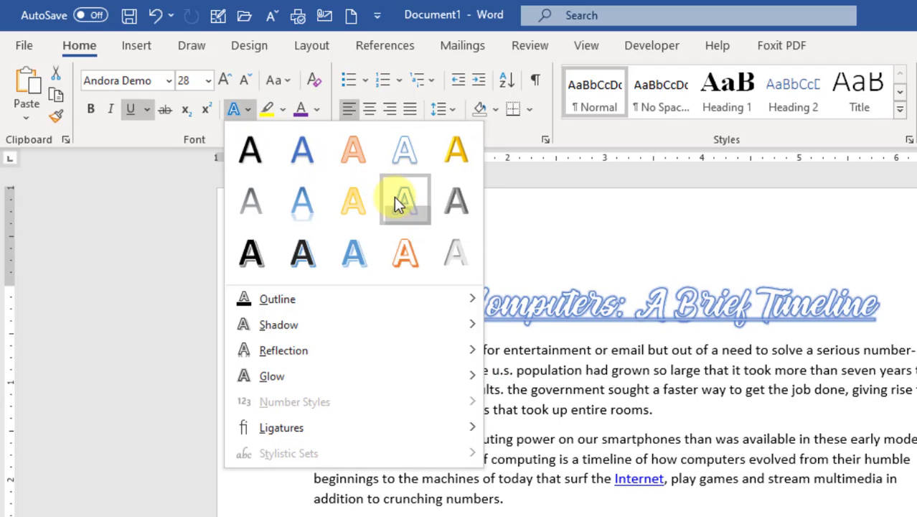
{"action": "left_click", "coordinate": [396, 201]}
{"action": "left_click", "coordinate": [836, 343]}
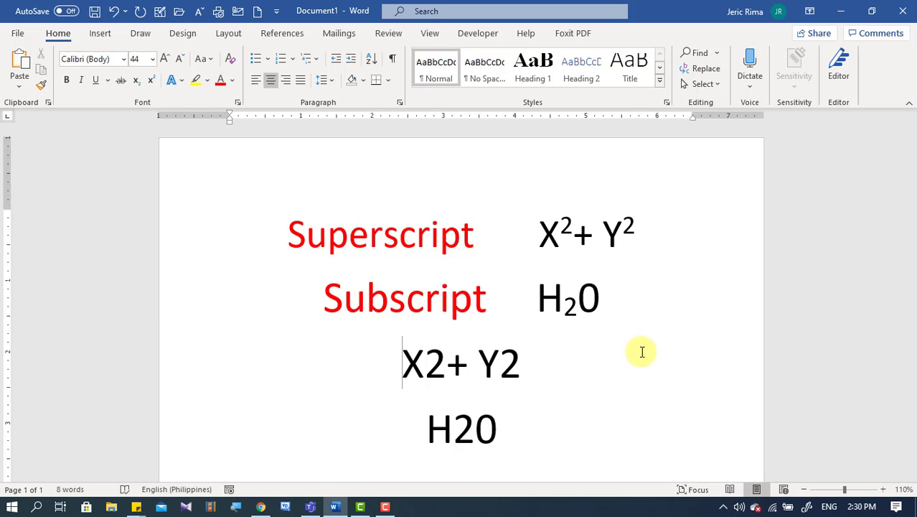
Select the superscript 2s in the "X2+ Y2" example and the subscript 2 in the "H20" example to examine their formatting.
{"action": "left_click_drag", "start_coordinate": [575, 231], "coordinate": [559, 230]}
{"action": "left_click_drag", "start_coordinate": [637, 231], "coordinate": [626, 231]}
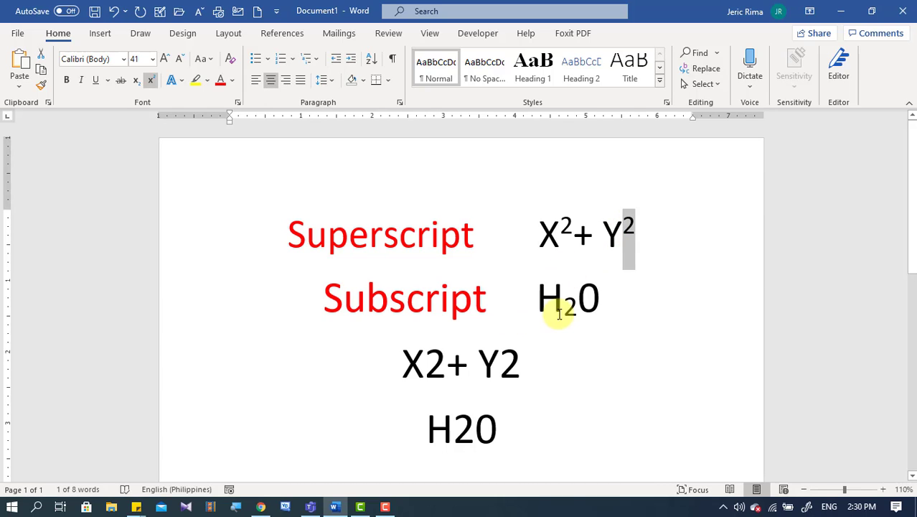
{"action": "left_click", "coordinate": [578, 303]}
{"action": "left_click_drag", "start_coordinate": [578, 305], "coordinate": [566, 306]}
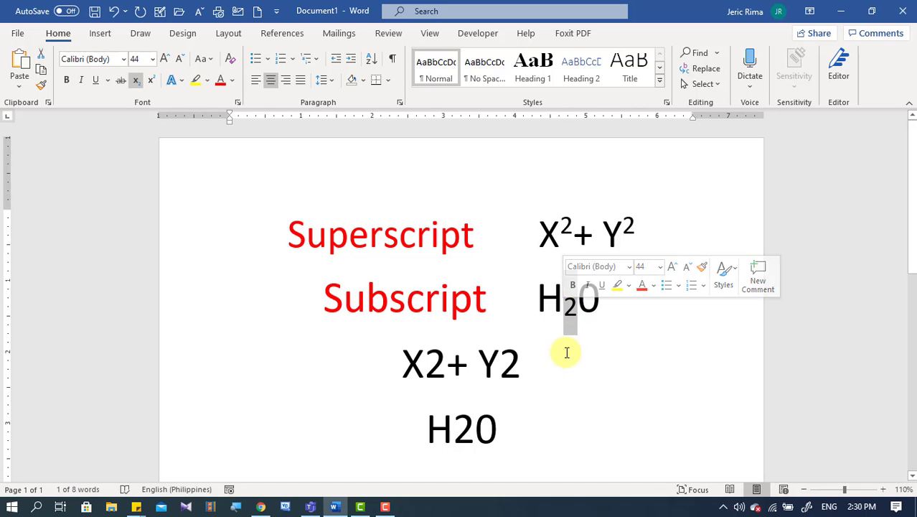